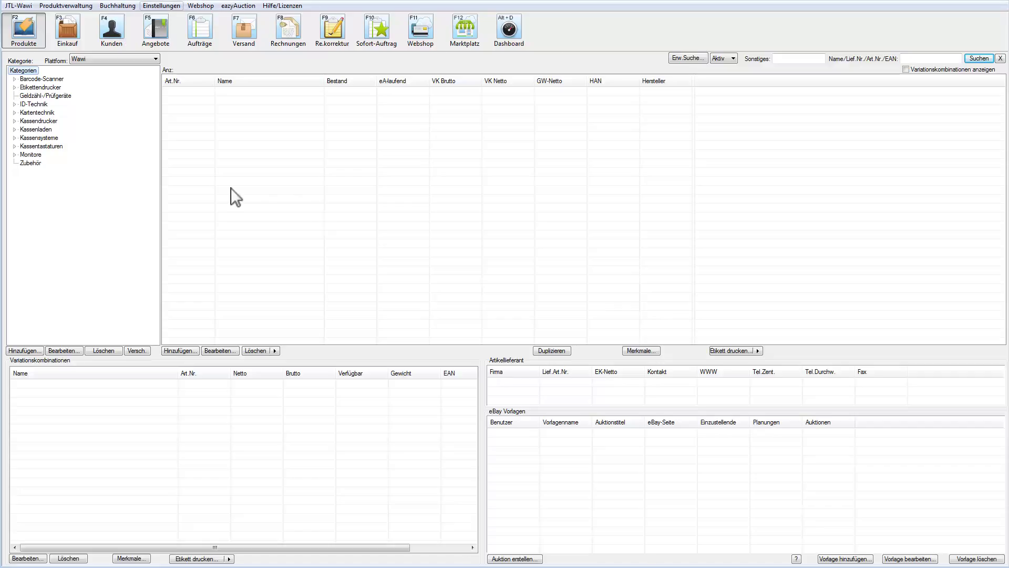
Step: Open the workflow management and add a workflow named "Prüfung Ausfuhranmeldung" to the Erstellt event for orders (Aufträge)
{"action": "left_click", "coordinate": [162, 8]}
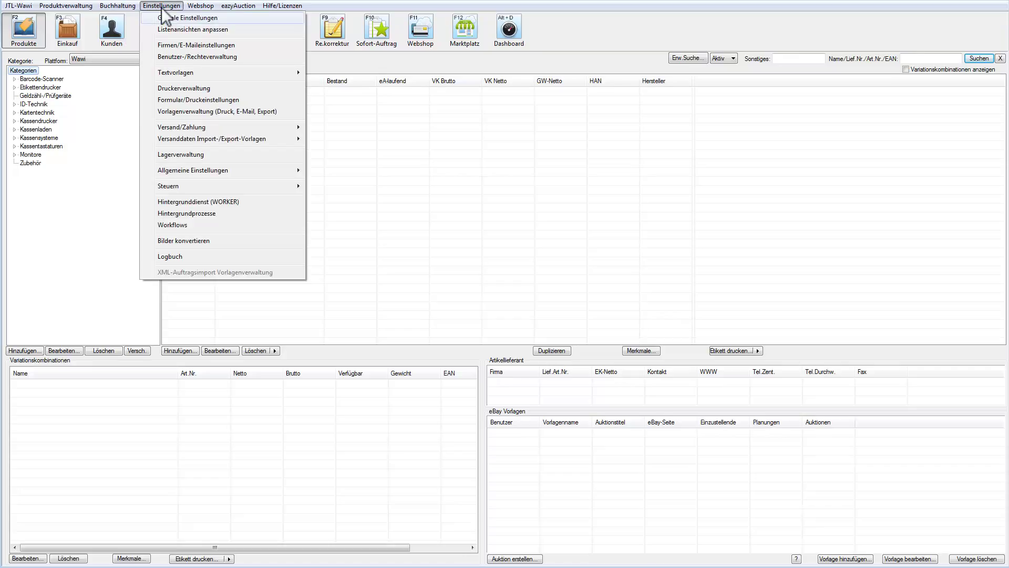
{"action": "left_click", "coordinate": [169, 225]}
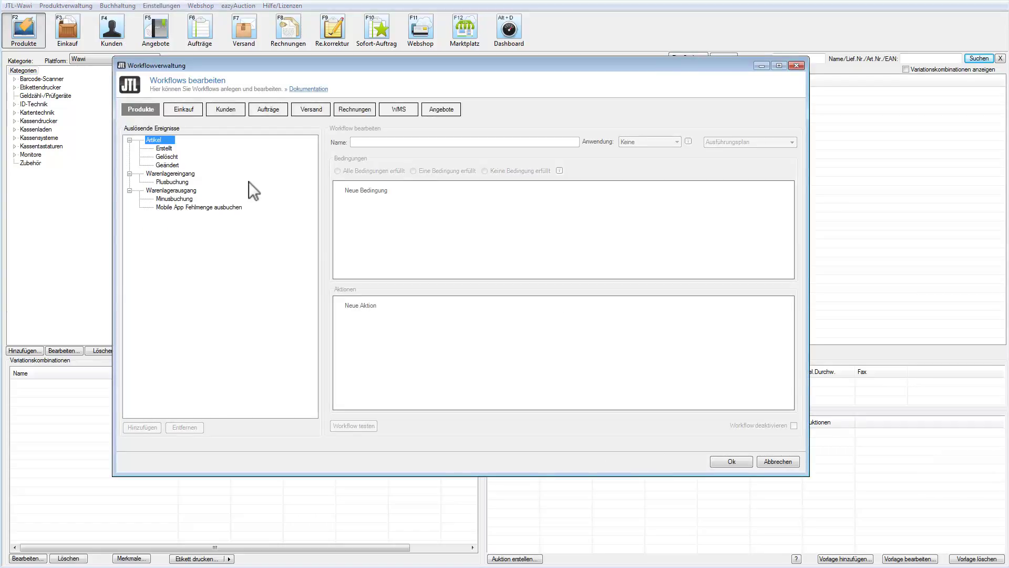
{"action": "left_click", "coordinate": [264, 109]}
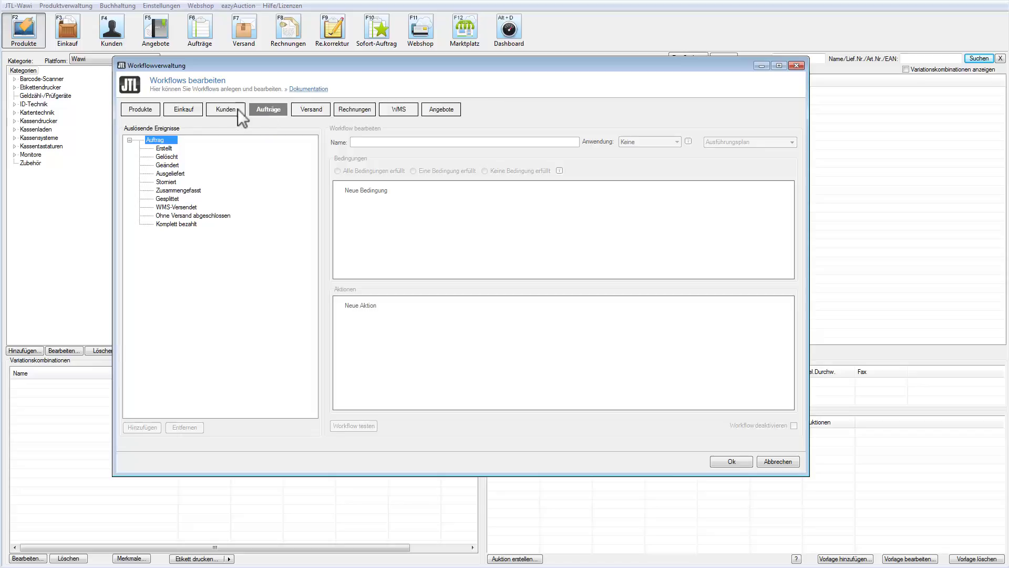
{"action": "left_click", "coordinate": [163, 148]}
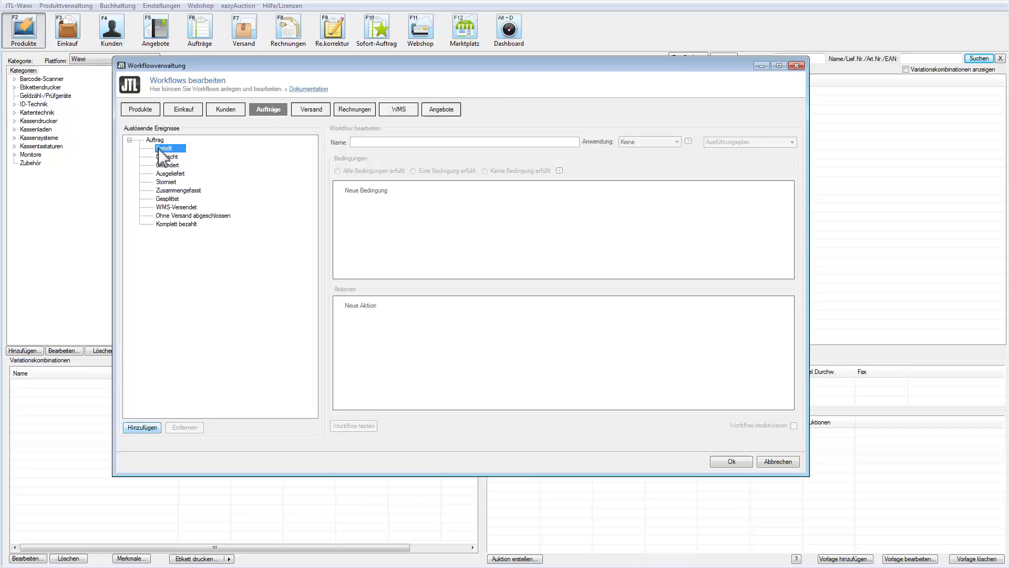
{"action": "left_click", "coordinate": [142, 427]}
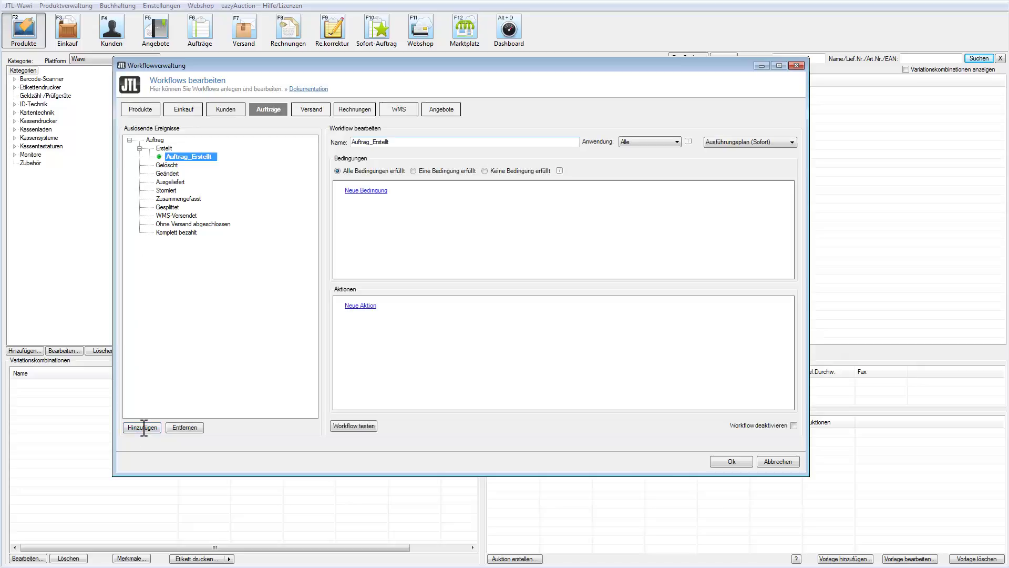
{"action": "double_click", "coordinate": [398, 142]}
{"action": "type", "text": "Prüfung Ausfuhranmeldung"}
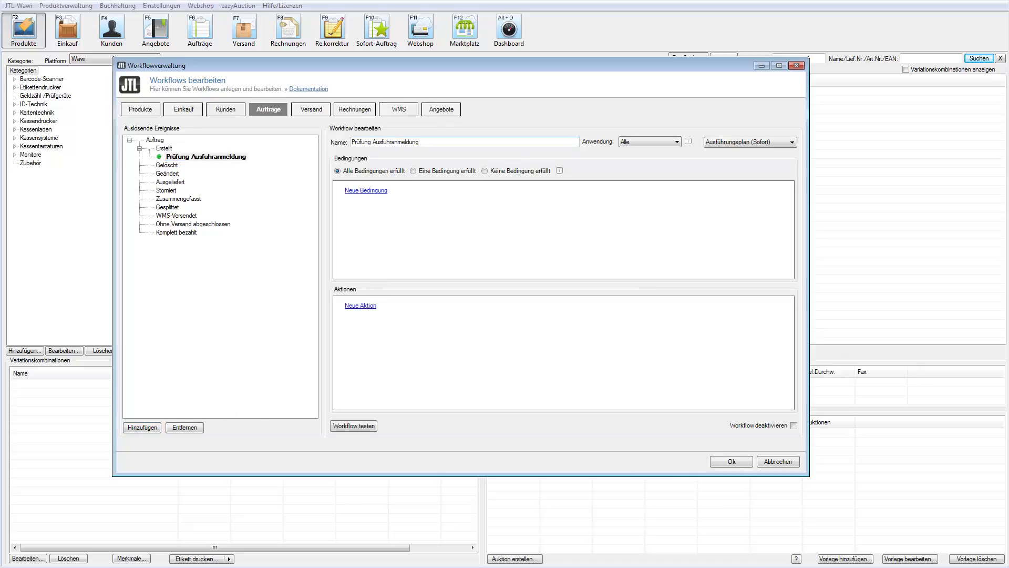
Step: Restrict the workflow's application to WAWI only and check its execution schedule, leaving it at Sofort
{"action": "left_click", "coordinate": [677, 143]}
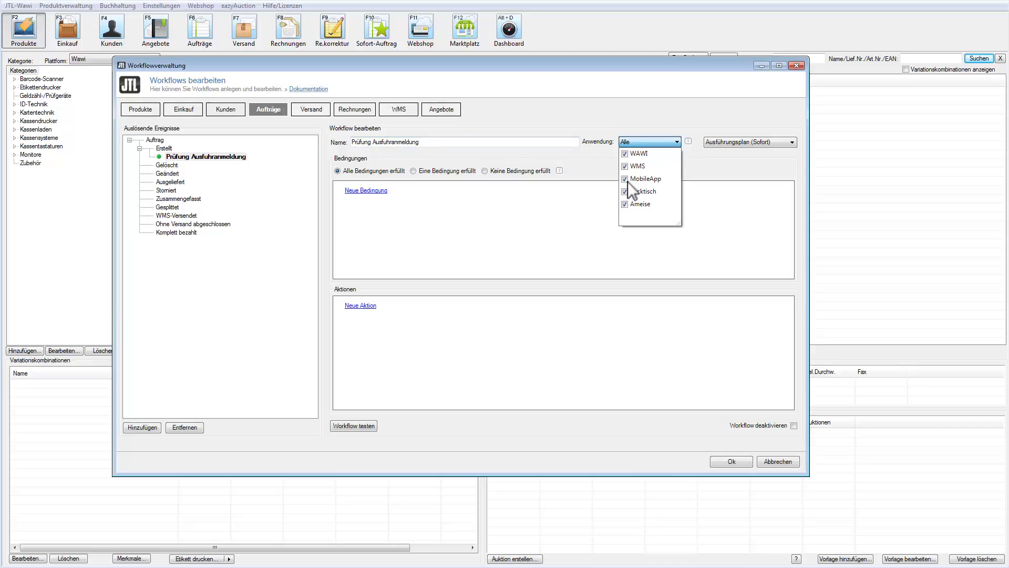
{"action": "left_click", "coordinate": [625, 205]}
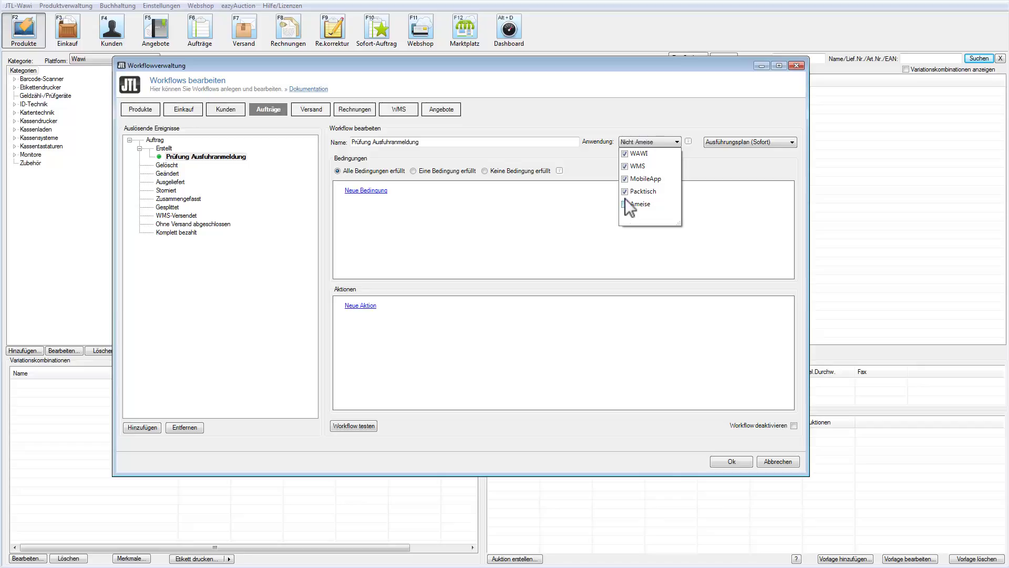
{"action": "left_click", "coordinate": [626, 191]}
{"action": "left_click", "coordinate": [625, 178]}
{"action": "left_click", "coordinate": [625, 166]}
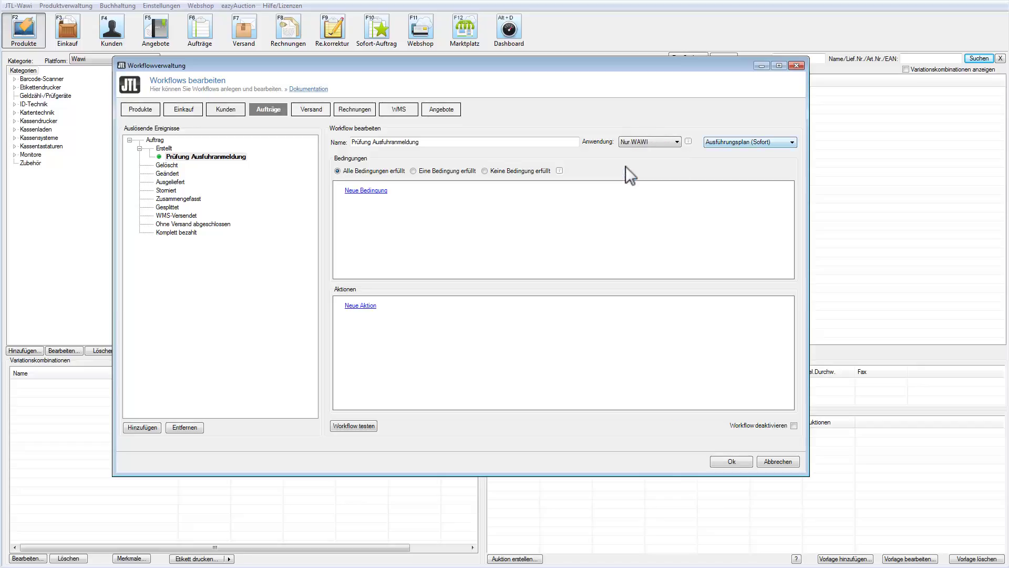
{"action": "left_click", "coordinate": [791, 143]}
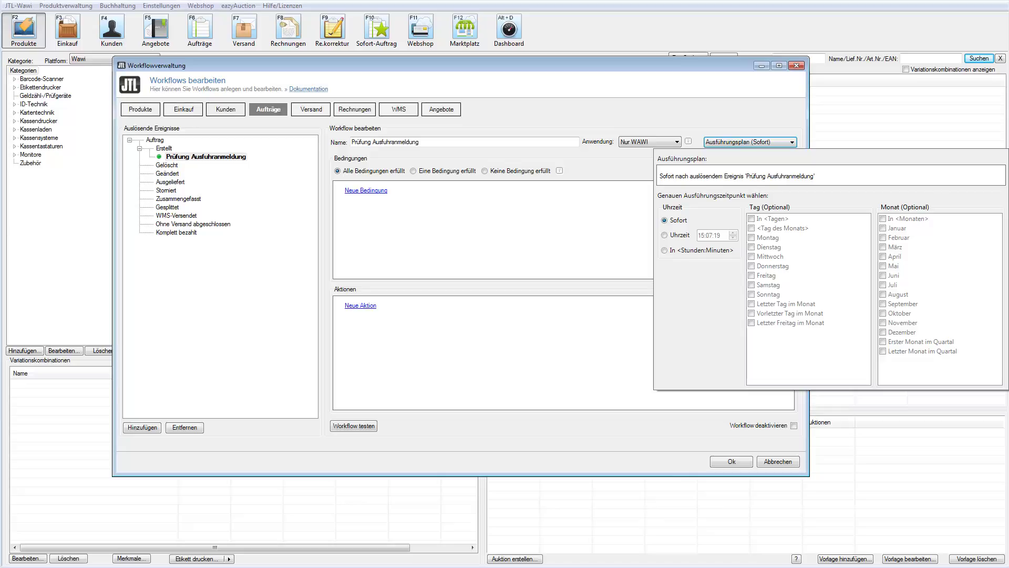
{"action": "left_click", "coordinate": [789, 145]}
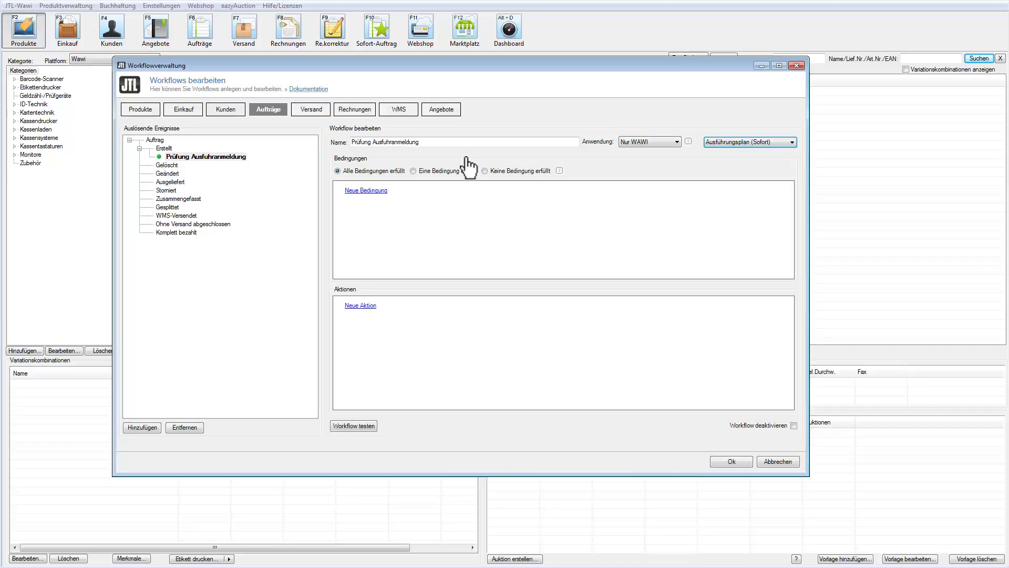
Step: Add a condition to the workflow based on the property Auftrag\Lieferung\Lieferadresse\Land\IstEU
{"action": "left_click", "coordinate": [368, 192]}
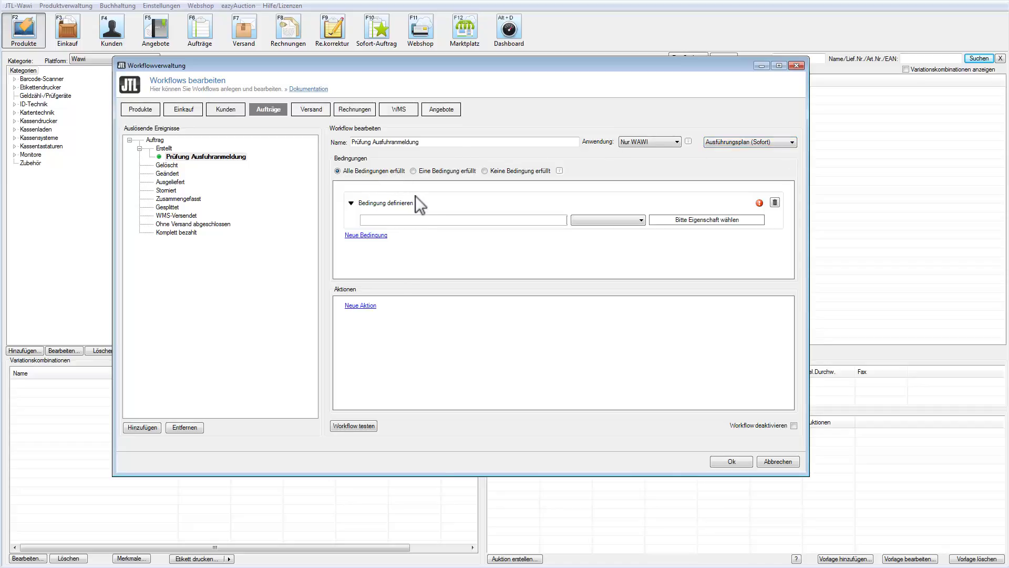
{"action": "left_click", "coordinate": [443, 219]}
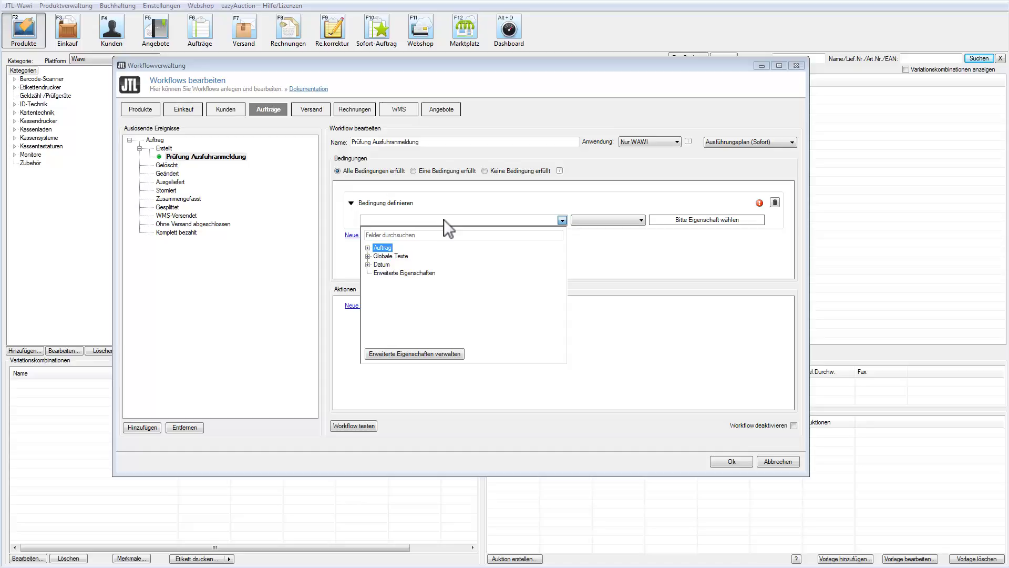
{"action": "left_click", "coordinate": [368, 248]}
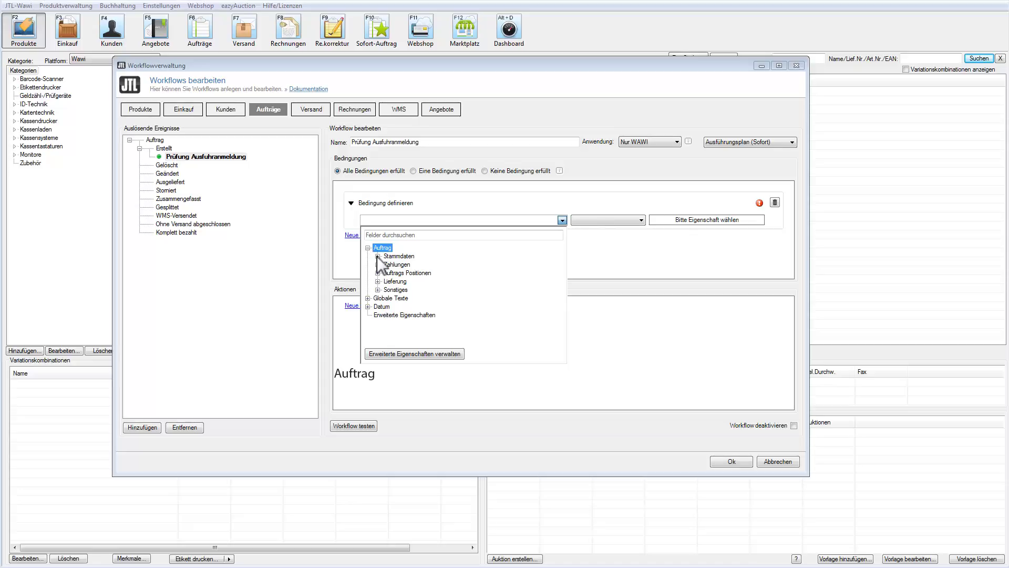
{"action": "left_click", "coordinate": [379, 281]}
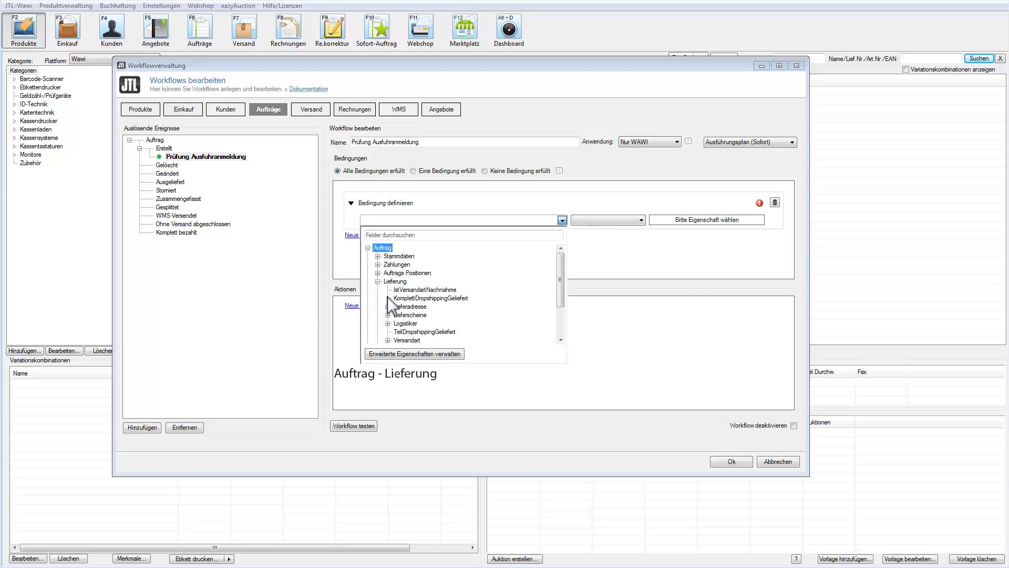
{"action": "left_click", "coordinate": [388, 307]}
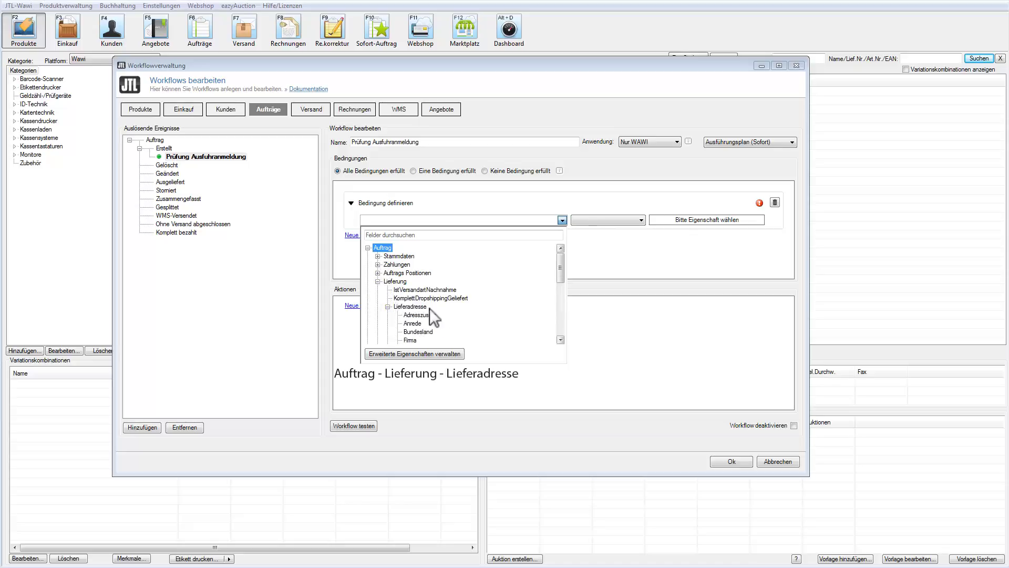
{"action": "left_click", "coordinate": [561, 297]}
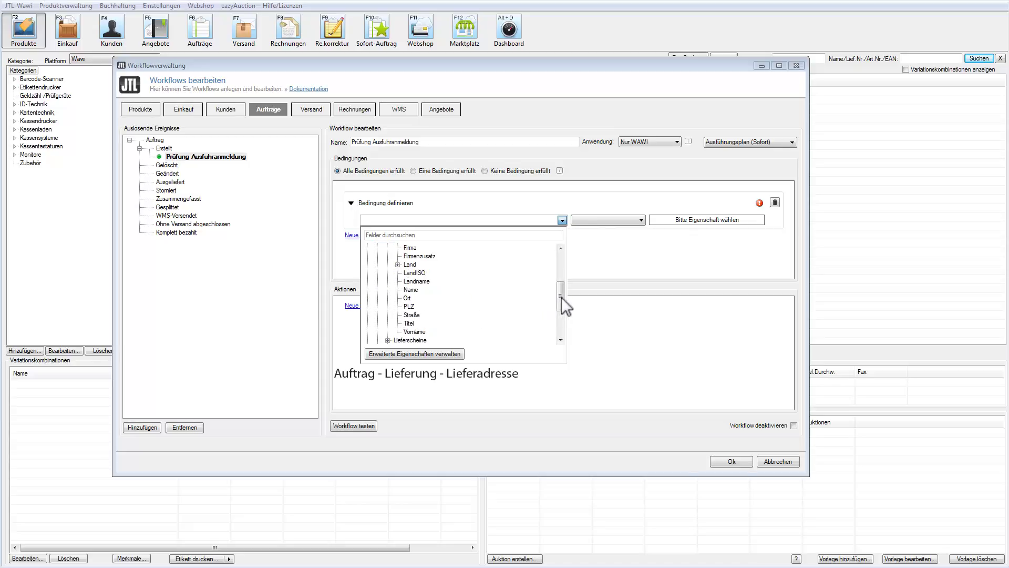
{"action": "left_click", "coordinate": [399, 264]}
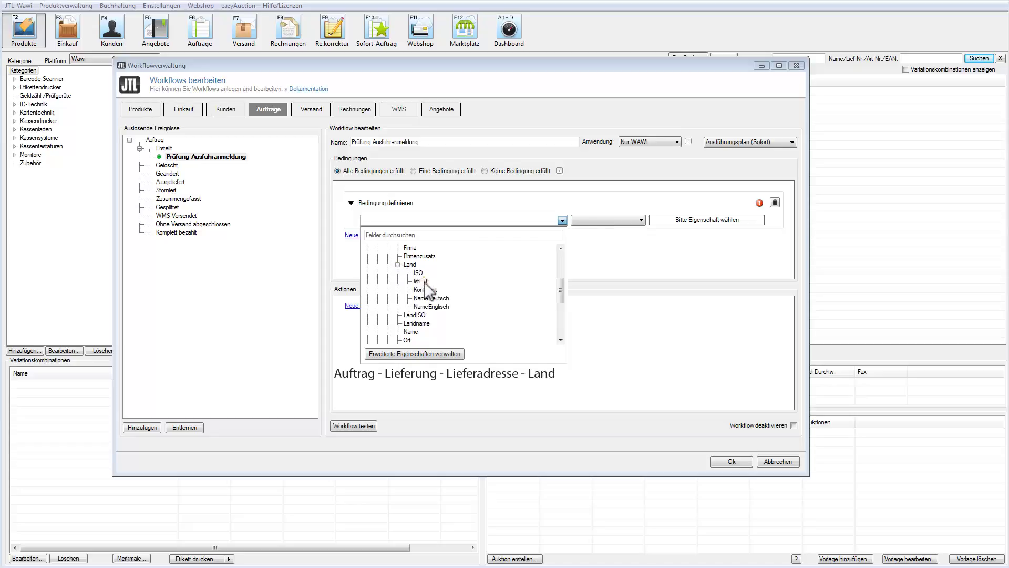
{"action": "left_click", "coordinate": [417, 282]}
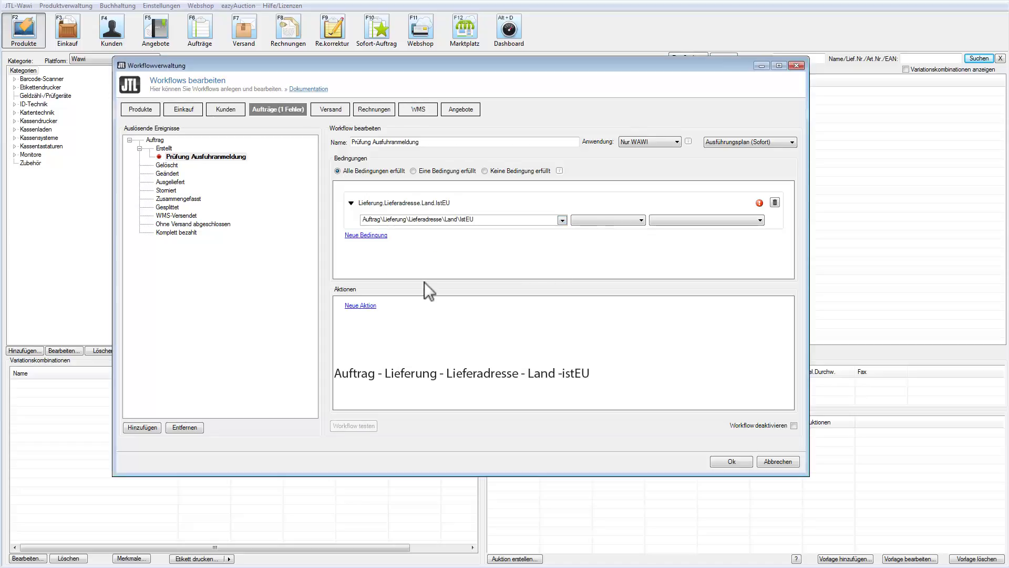
Step: Set the IstEU condition's operator to Gleich and its value to Falsch
{"action": "left_click", "coordinate": [638, 219]}
{"action": "left_click", "coordinate": [608, 235]}
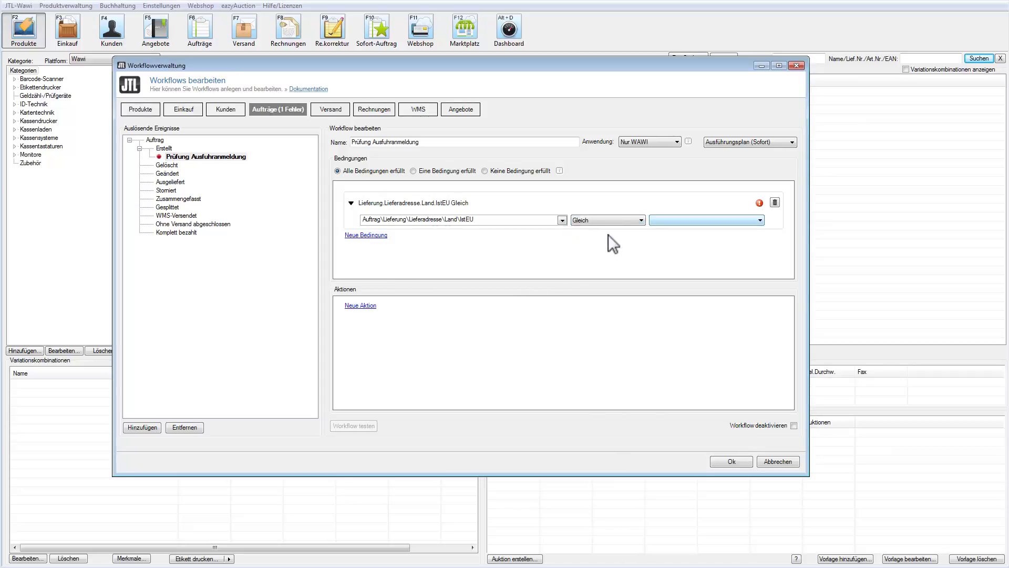
{"action": "left_click", "coordinate": [755, 221]}
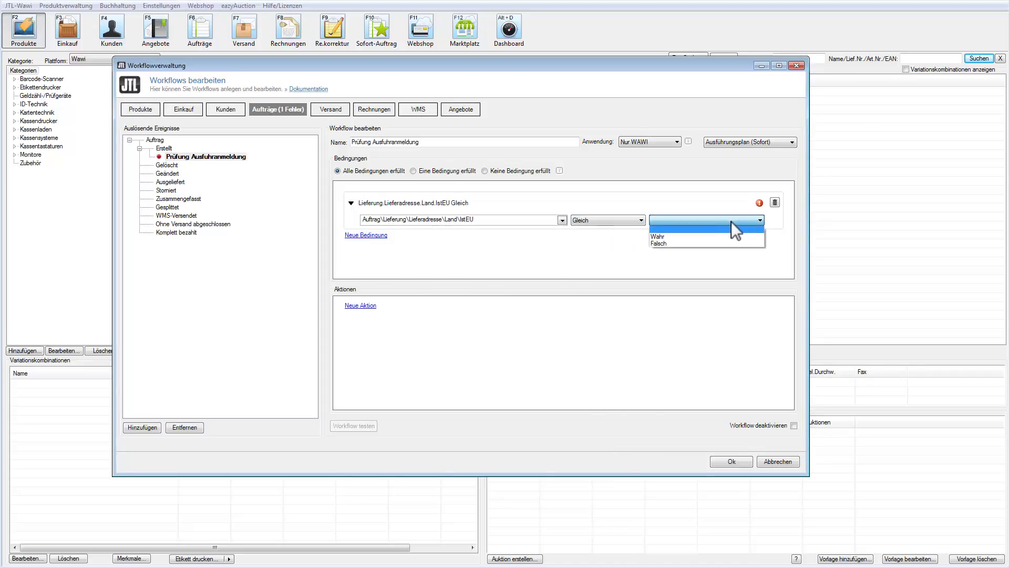
{"action": "left_click", "coordinate": [714, 242]}
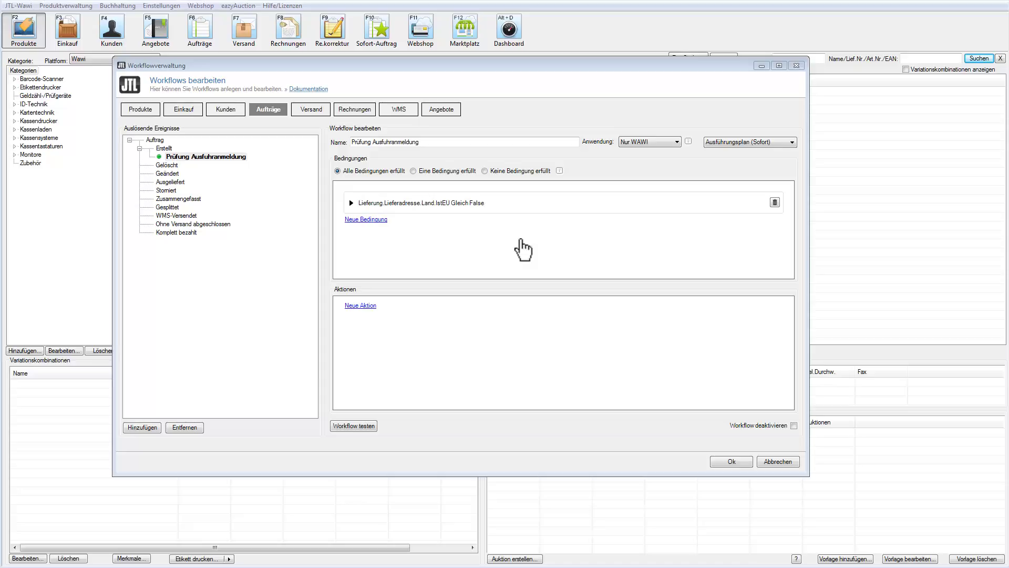
Step: Add a second condition and, from its property selection, create an extended order property named "Abfrage Wertschwelle"
{"action": "left_click", "coordinate": [367, 220]}
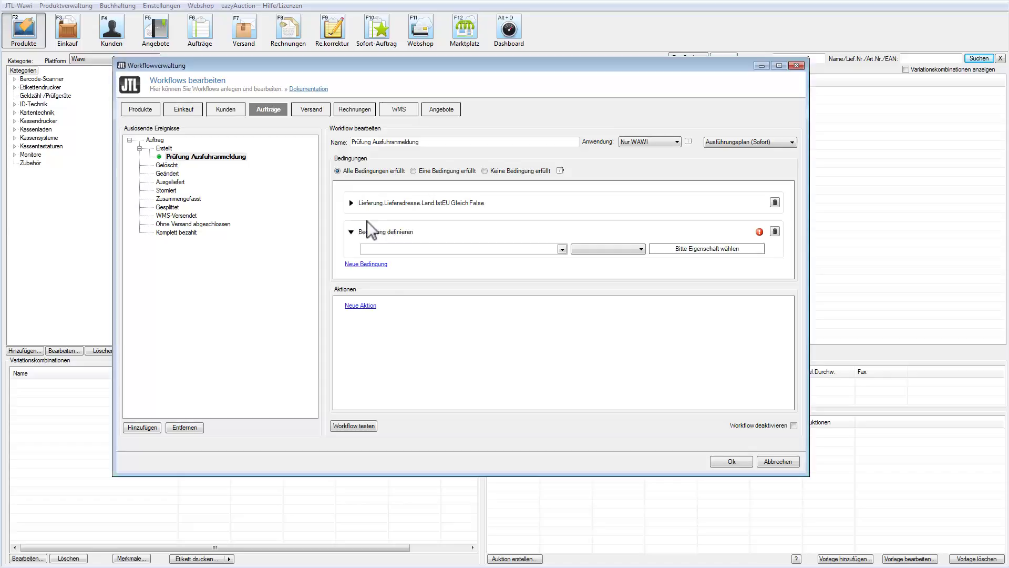
{"action": "left_click", "coordinate": [475, 253]}
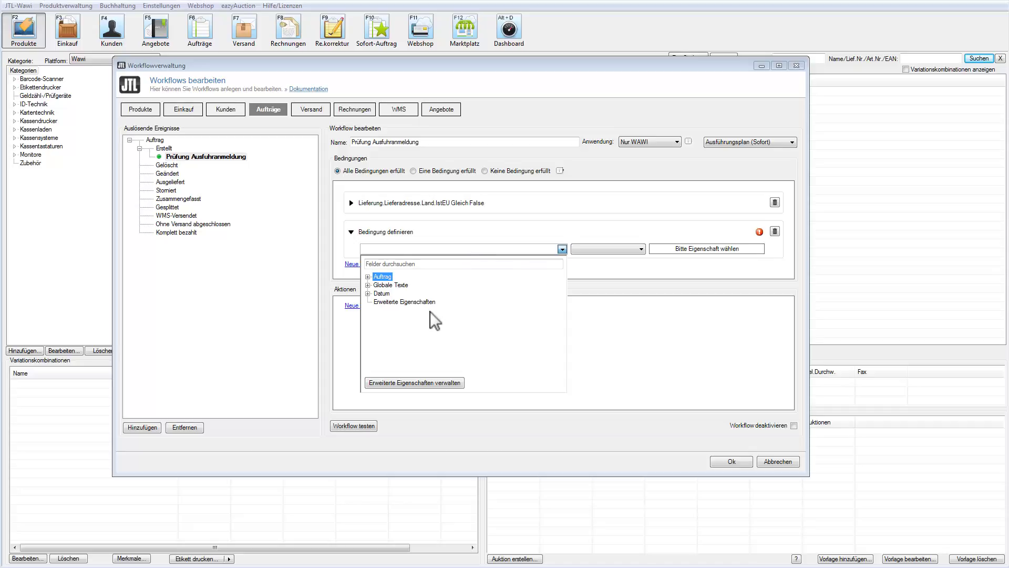
{"action": "left_click", "coordinate": [424, 382]}
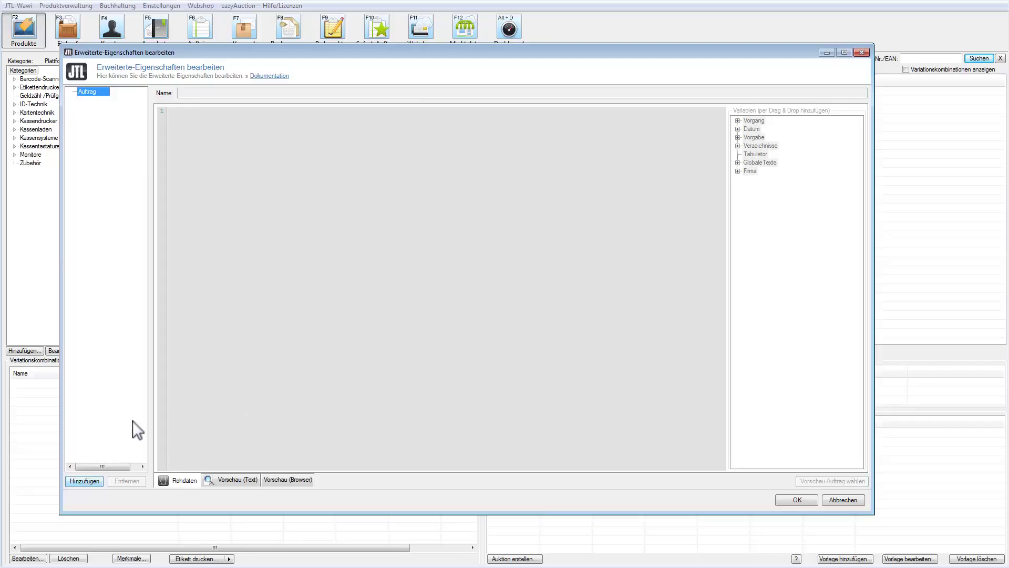
{"action": "left_click", "coordinate": [82, 481]}
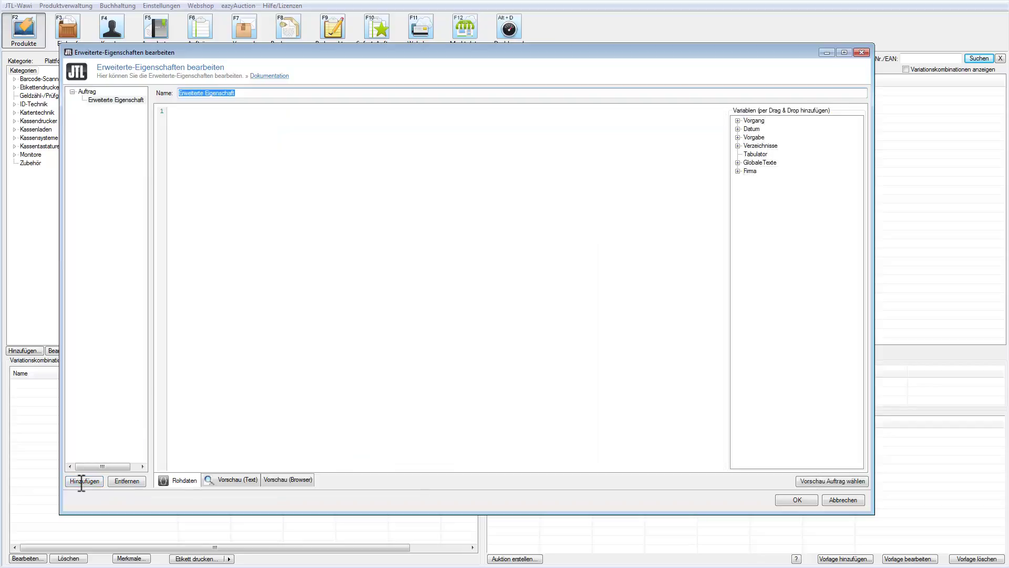
{"action": "type", "text": "Abfrage Wertschwelle"}
Step: Script the extended property to output 1 if Vorgang.Zahlungen.Gesamtbruttopreis > GlobaleTexte.Exportangelegenheiten.Statistische_Wertschwelle, else 0, and save it
{"action": "left_click", "coordinate": [737, 121]}
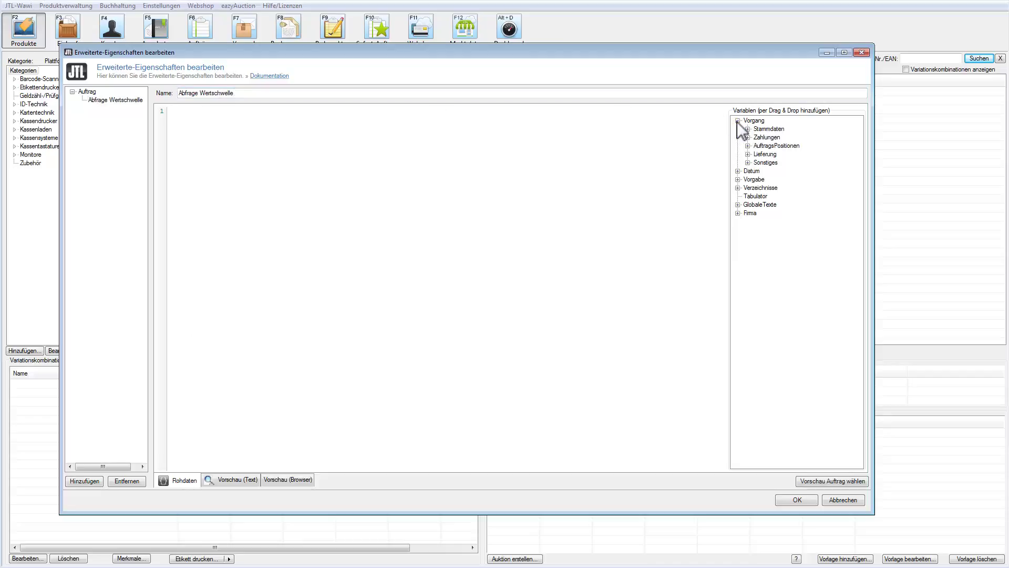
{"action": "left_click", "coordinate": [747, 138]}
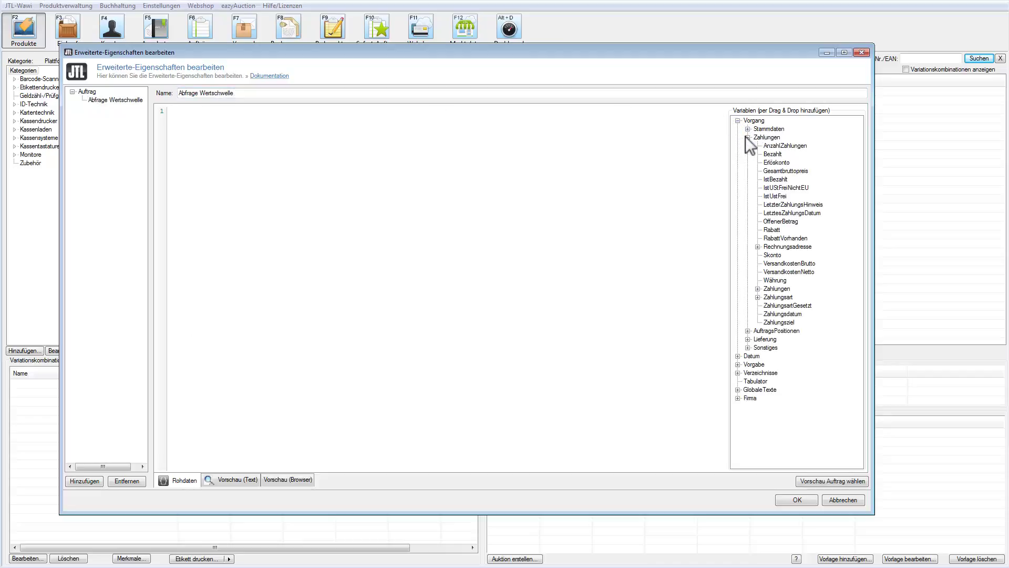
{"action": "double_click", "coordinate": [780, 171]}
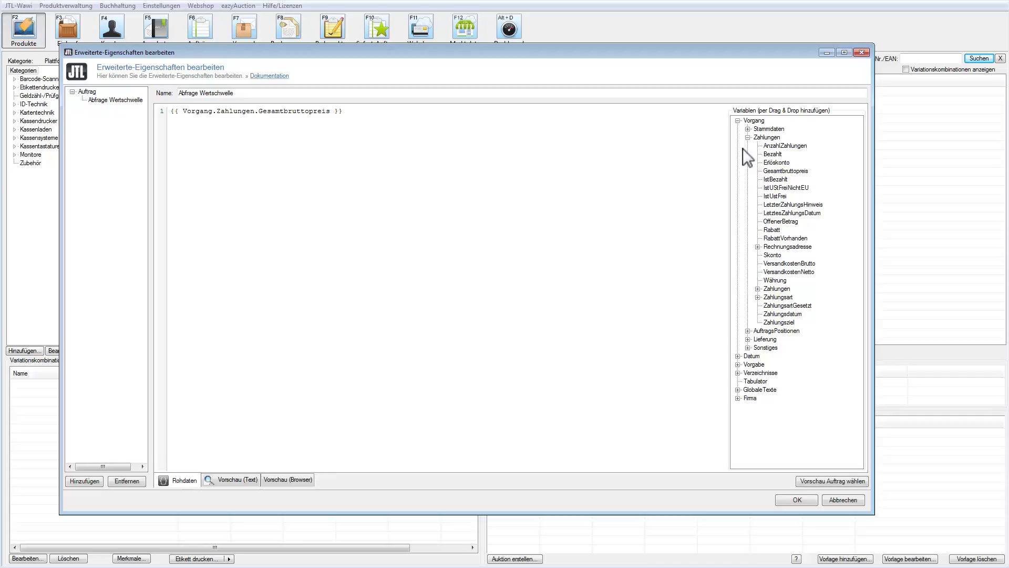
{"action": "left_click", "coordinate": [737, 121]}
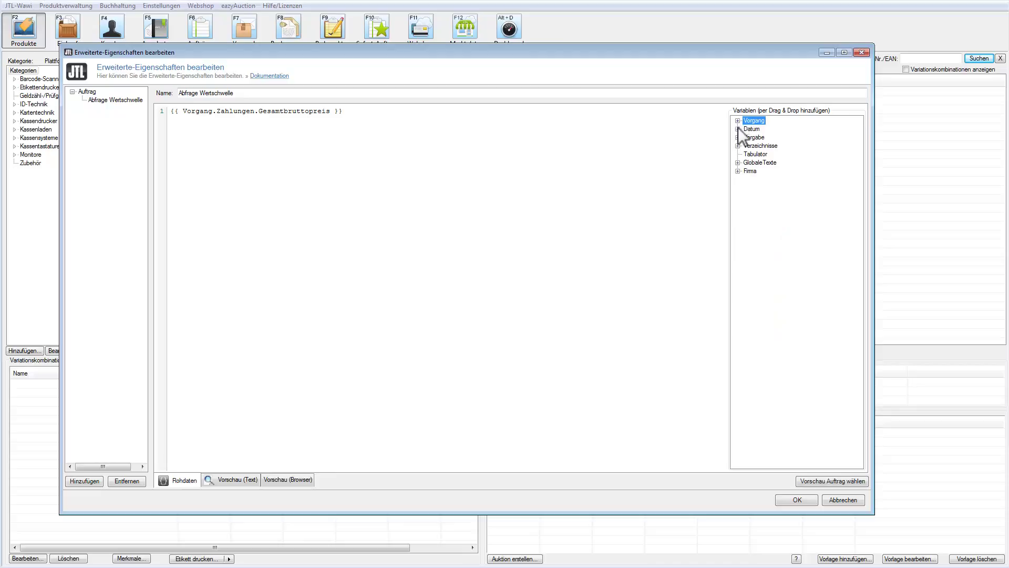
{"action": "left_click", "coordinate": [738, 163]}
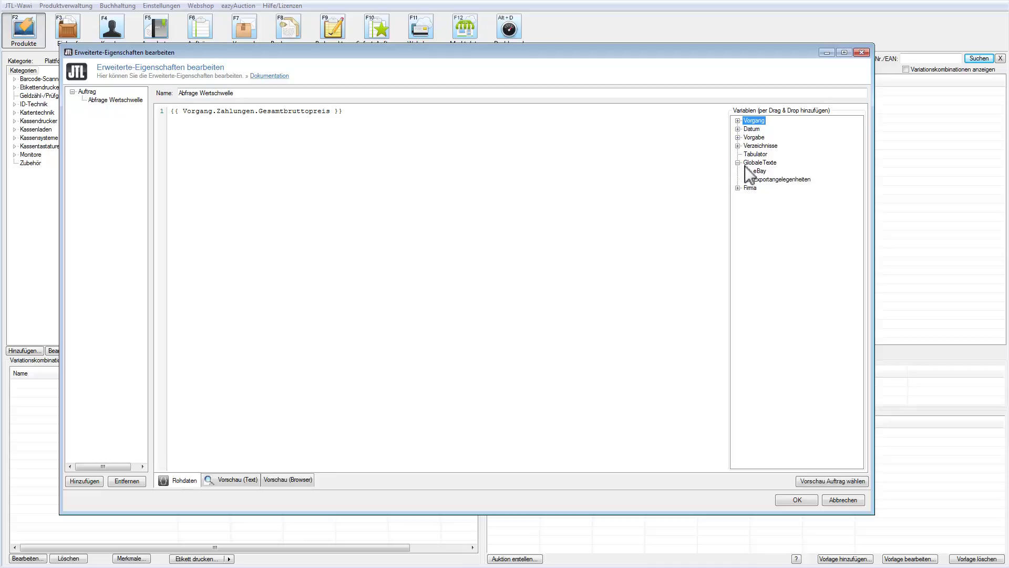
{"action": "left_click", "coordinate": [748, 180]}
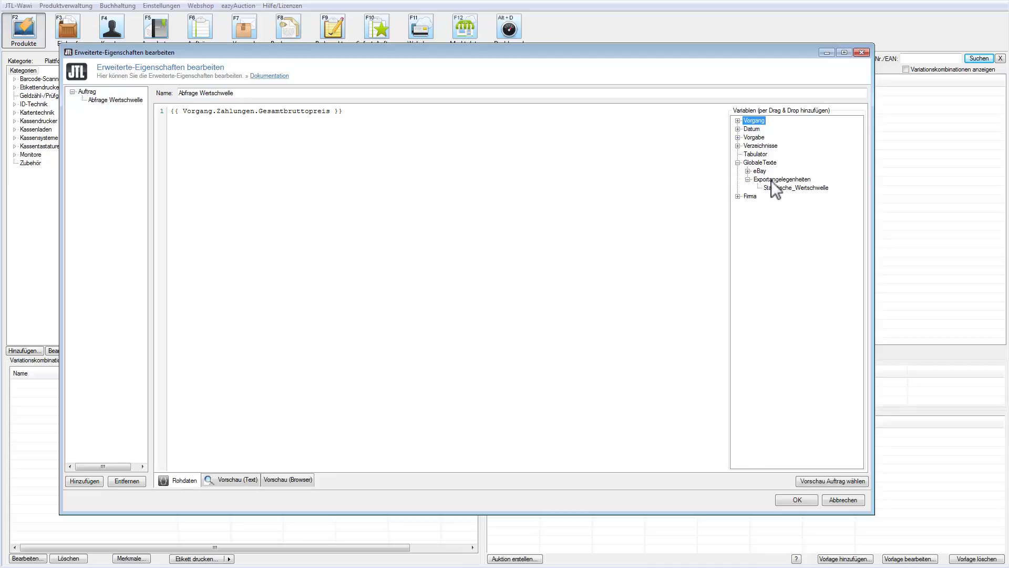
{"action": "double_click", "coordinate": [795, 188]}
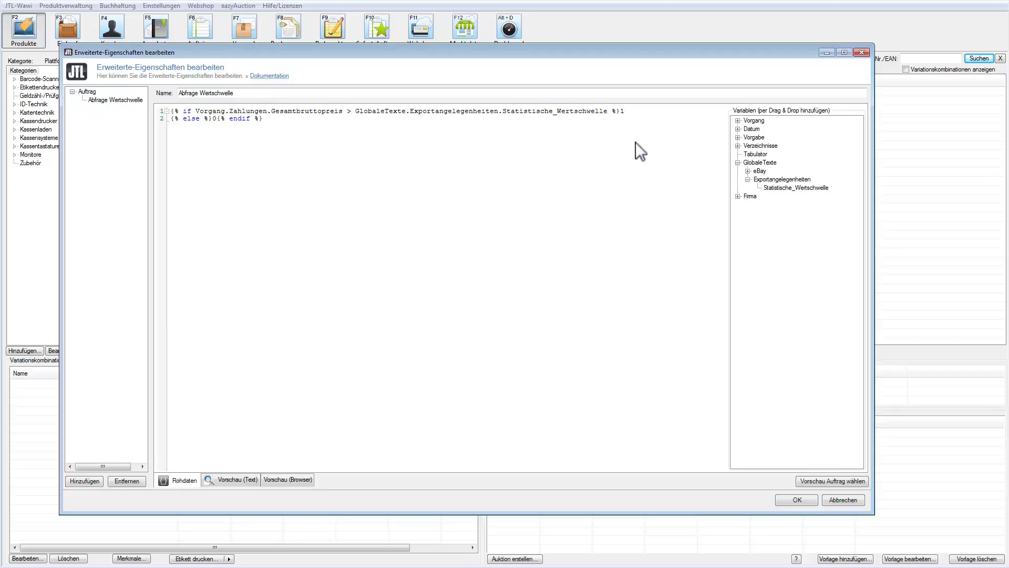
{"action": "left_click", "coordinate": [789, 498]}
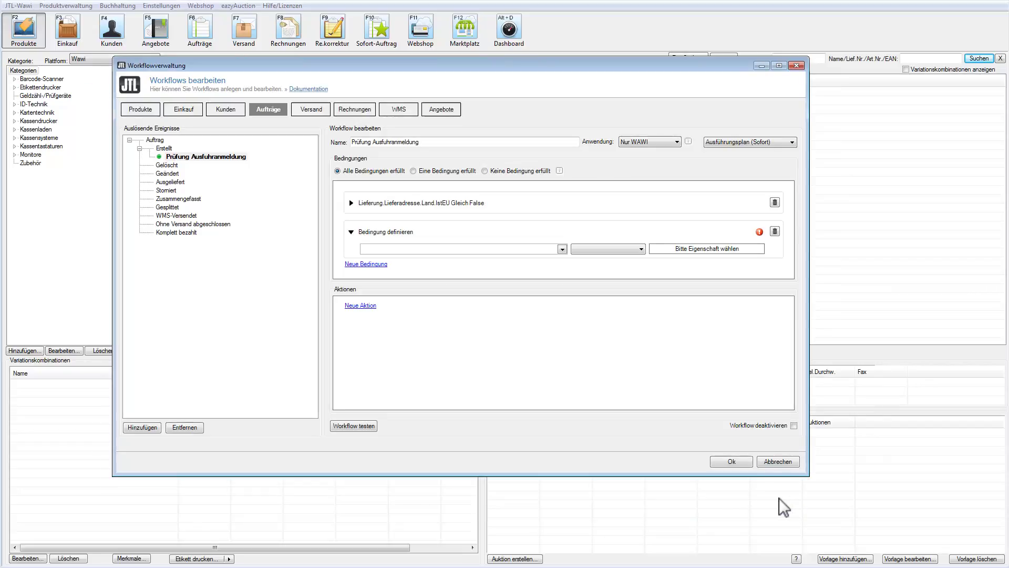
Step: Set the second condition to the extended property Abfrage Wertschwelle with operator Gleich and value 1
{"action": "left_click", "coordinate": [562, 248]}
{"action": "left_click", "coordinate": [368, 302]}
{"action": "left_click", "coordinate": [399, 310]}
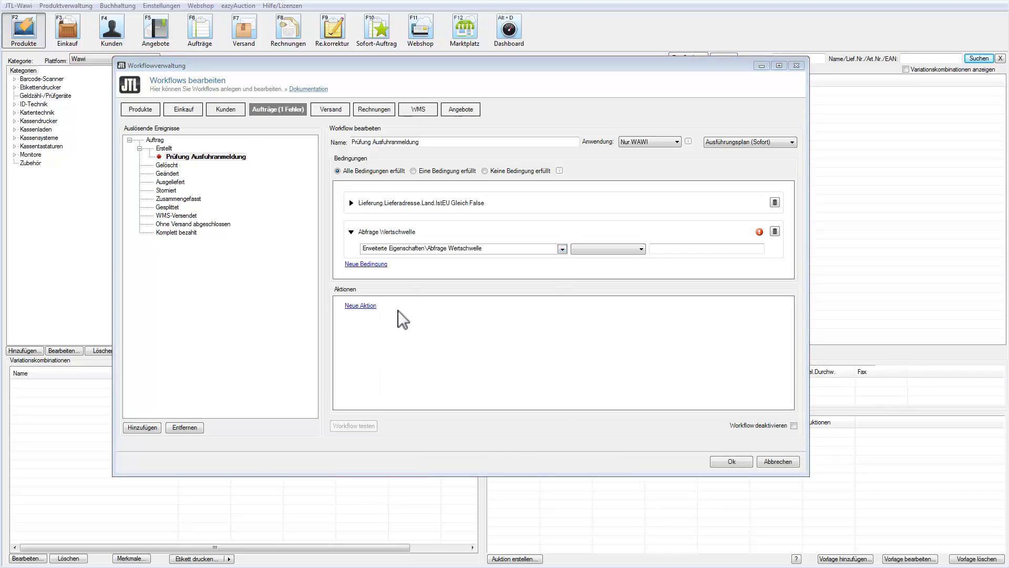
{"action": "left_click", "coordinate": [642, 249]}
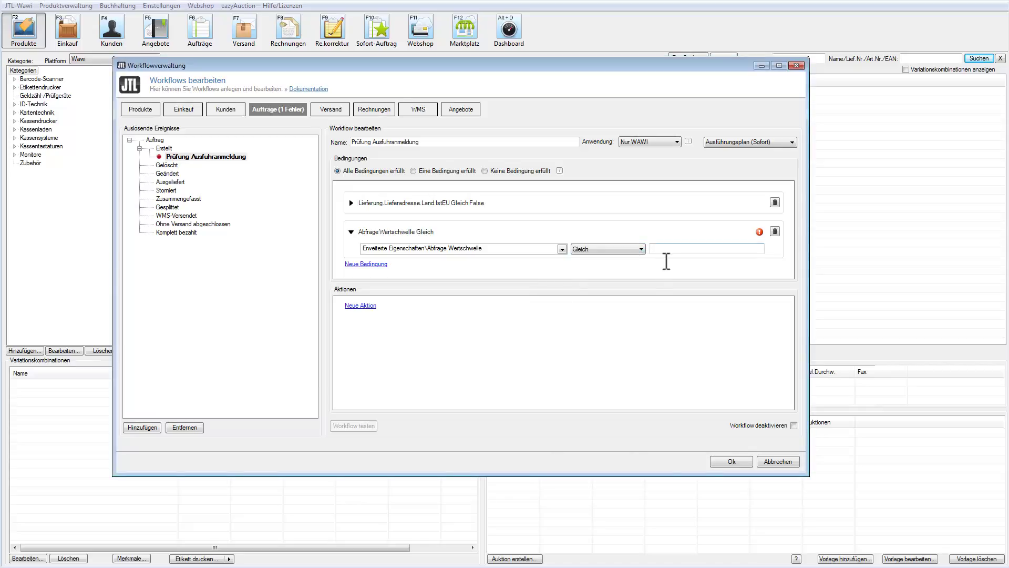
{"action": "left_click", "coordinate": [688, 248]}
{"action": "type", "text": "1"}
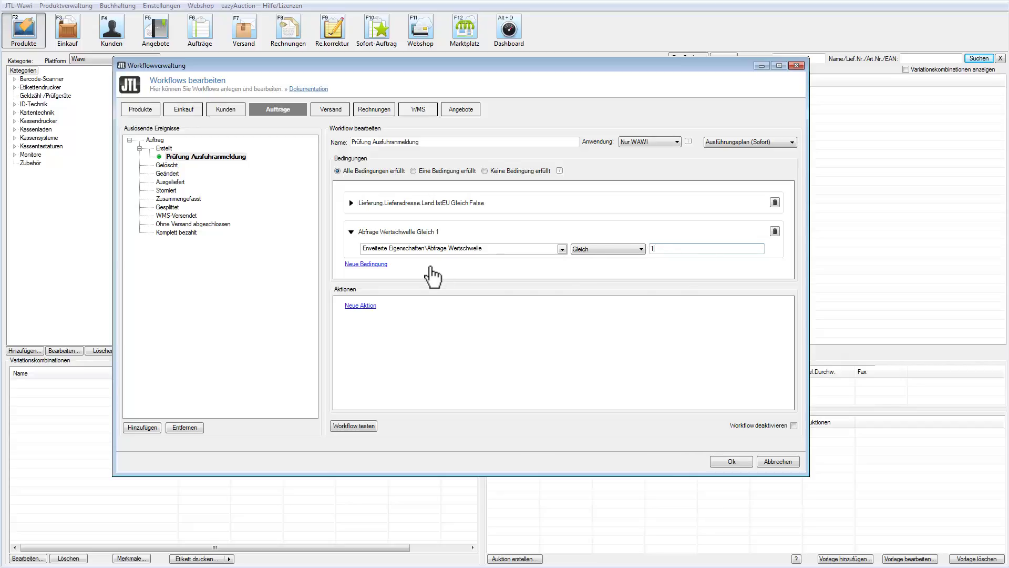
Step: Add the workflow action "Auf Prüfung setzen" for the current order
{"action": "left_click", "coordinate": [370, 305]}
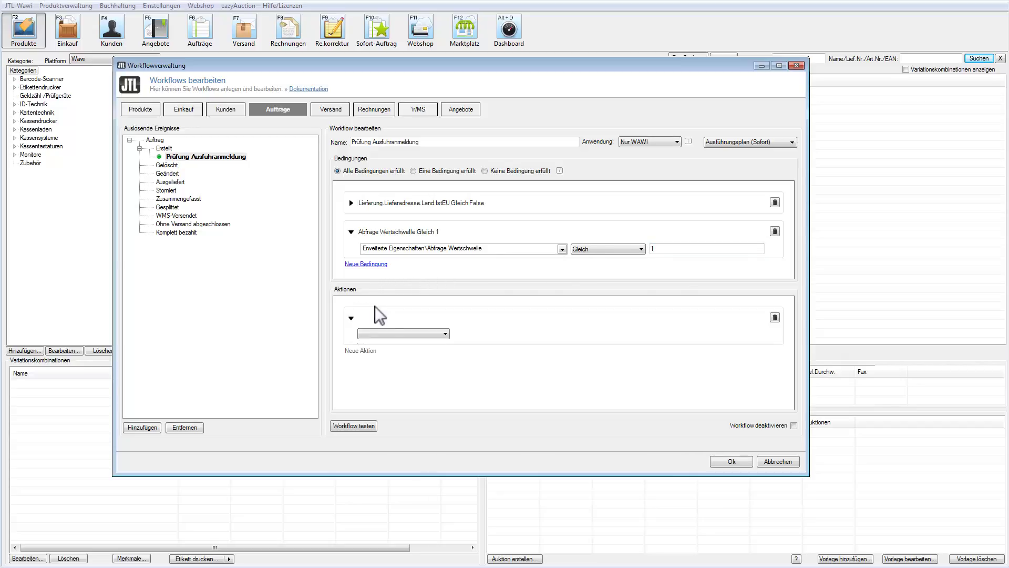
{"action": "left_click", "coordinate": [443, 333]}
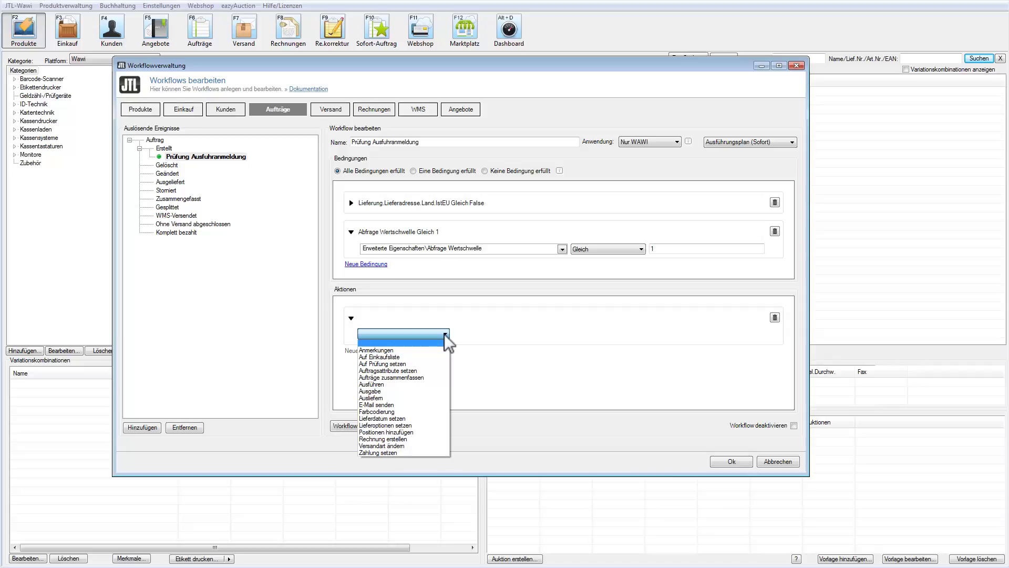
{"action": "left_click", "coordinate": [406, 364]}
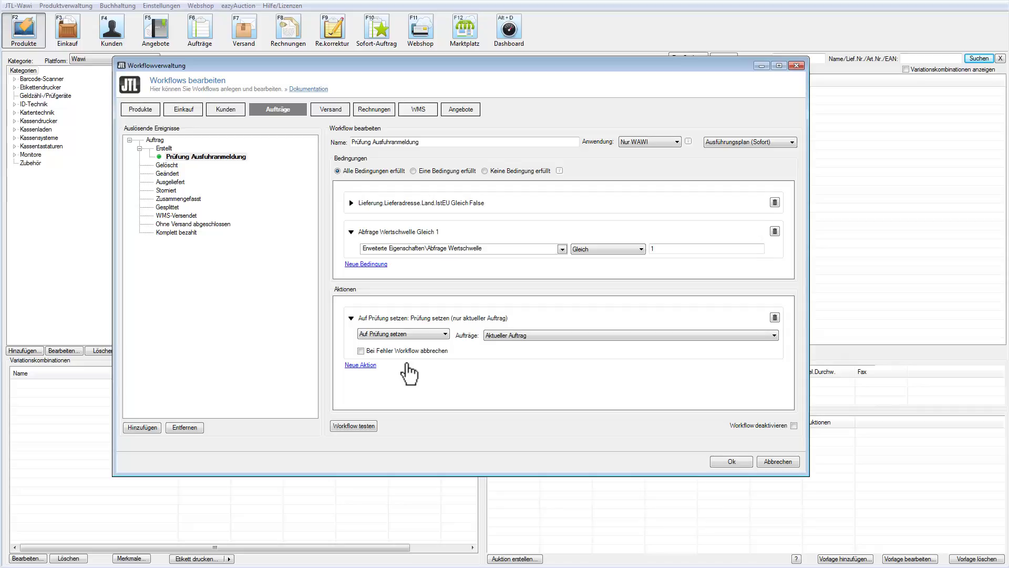
Step: Add an "E-Mail senden" action with the administrator's e-mail address as recipient and the subject "Prüfung einer Ausfuhranmeldung erforderlich!"
{"action": "left_click", "coordinate": [362, 365]}
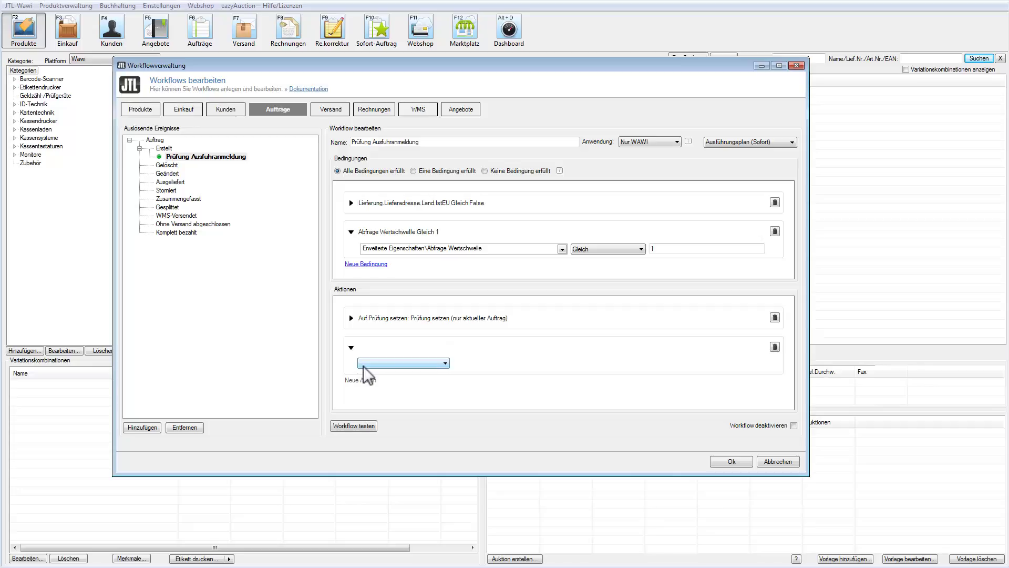
{"action": "left_click", "coordinate": [412, 365]}
{"action": "left_click", "coordinate": [376, 434]}
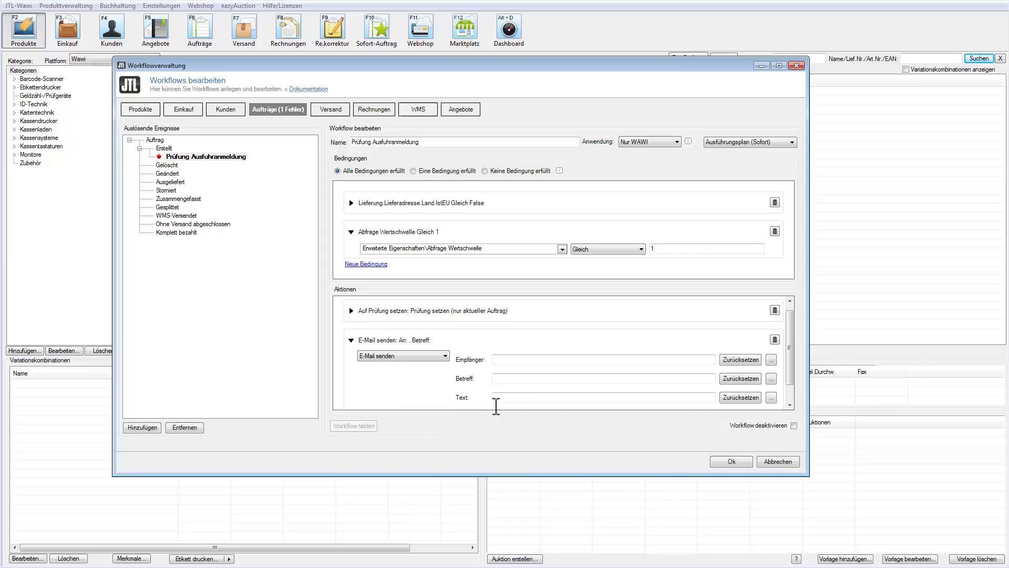
{"action": "left_click", "coordinate": [514, 361]}
{"action": "key", "text": "ctrl+v"}
{"action": "left_click", "coordinate": [525, 378]}
{"action": "type", "text": "Prüfung einer Ausfuhranmeldung erforderlich!"}
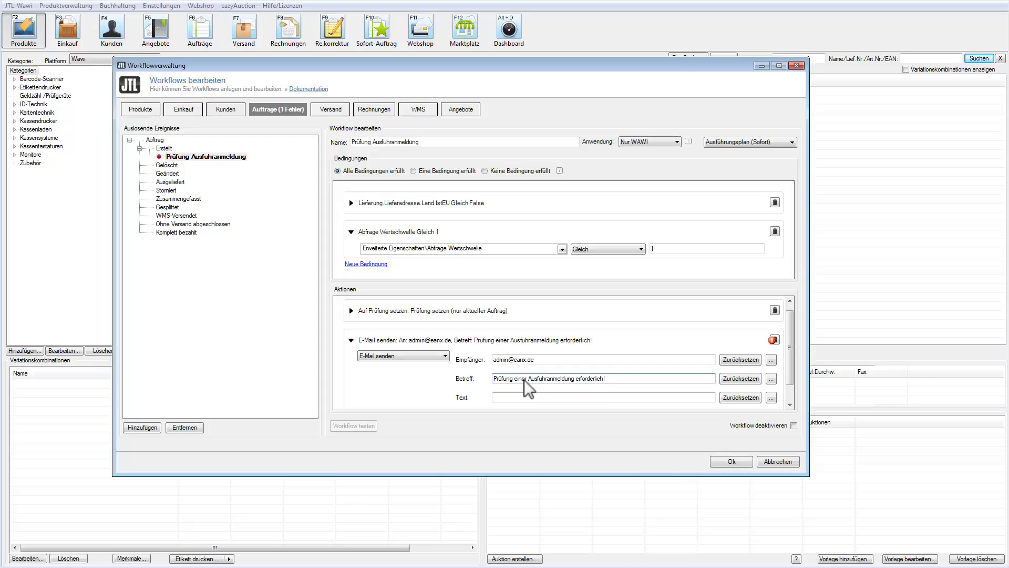
Step: Compose the e-mail text about a possible Zoll-Ausfuhranmeldung with variables for order number, delivery country, customer, e-mail, position count and gross total, and save the workflow
{"action": "left_click", "coordinate": [771, 397]}
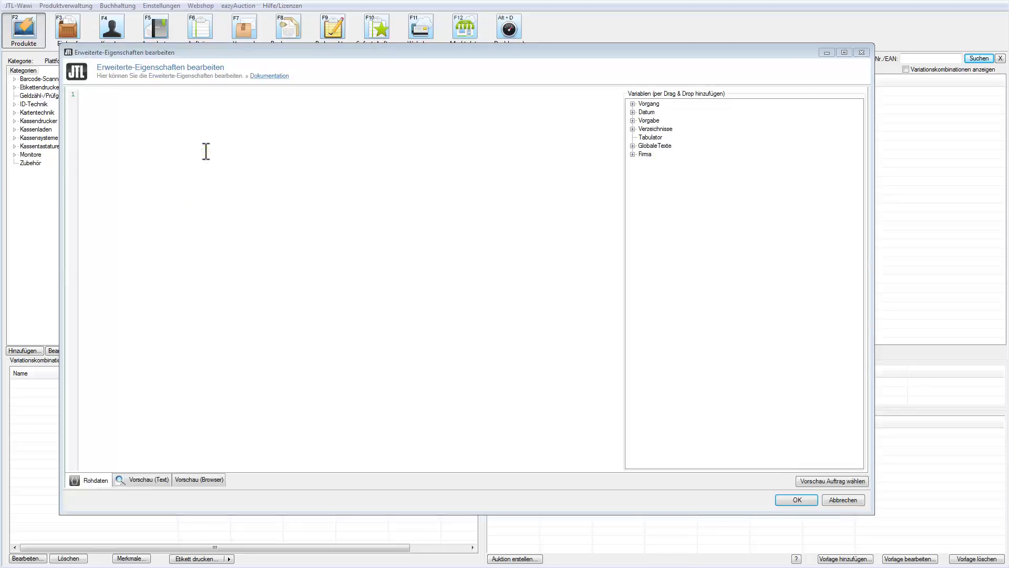
{"action": "left_click", "coordinate": [205, 167]}
{"action": "type", "text": "Es ist soeben ein Auftrag erstellt worden, der unter Umständen eine gesonderte Zoll-Ausfuhranmeldung erforderlich macht:  AuftragsNr.: {{ Vorgang.Stammdaten.Auftragsnummer }} Lieferland: {{ Vorgang.Lieferung.Lieferadresse.Landname }} Kunde: {{ Vorgang.Stammdaten.Kunde.Name }} E-Mail: {{ Vorgang.Stammdaten.Kunde.EMail }}   Anzahl Auftragspositionen: {{ Vorgang.AuftragsPositionen.Positionen.Anzahl }} Auftragssumme  gesamt: {{ Vorgang.AuftragsPositionen.Positionen.BruttopreisGesamt2 }}"}
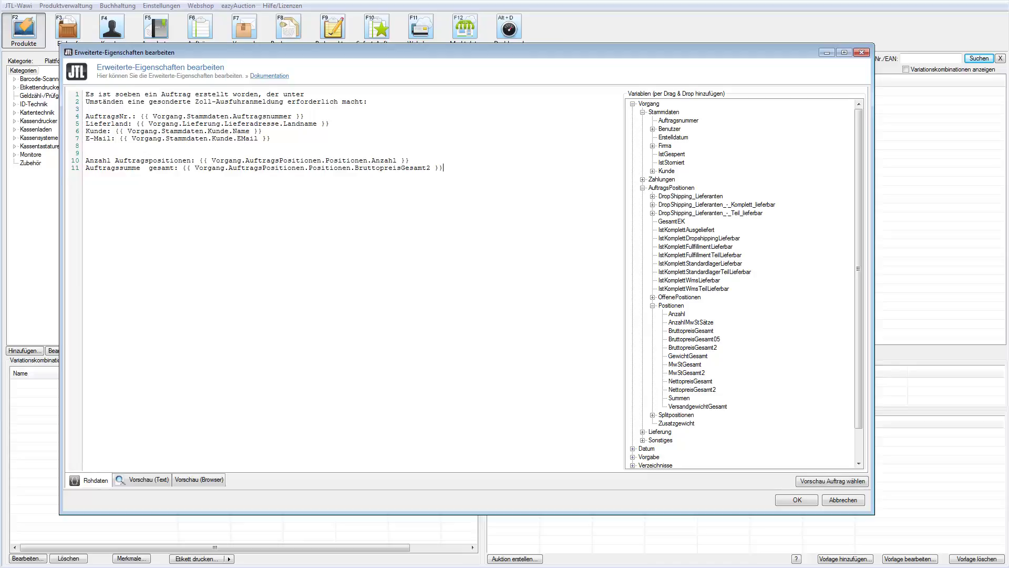
{"action": "left_click", "coordinate": [229, 168]}
{"action": "left_click", "coordinate": [807, 502]}
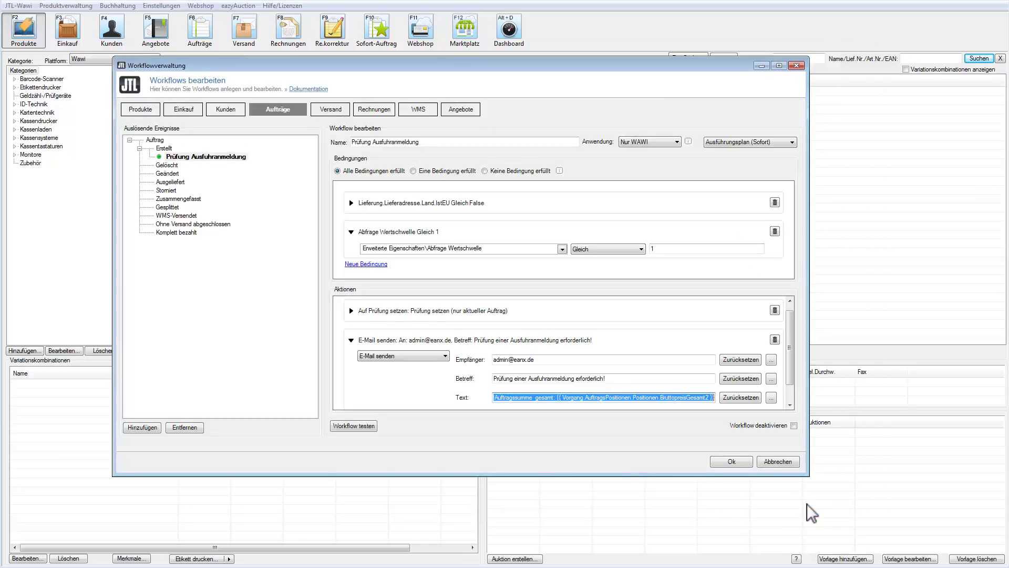
{"action": "left_click", "coordinate": [728, 462]}
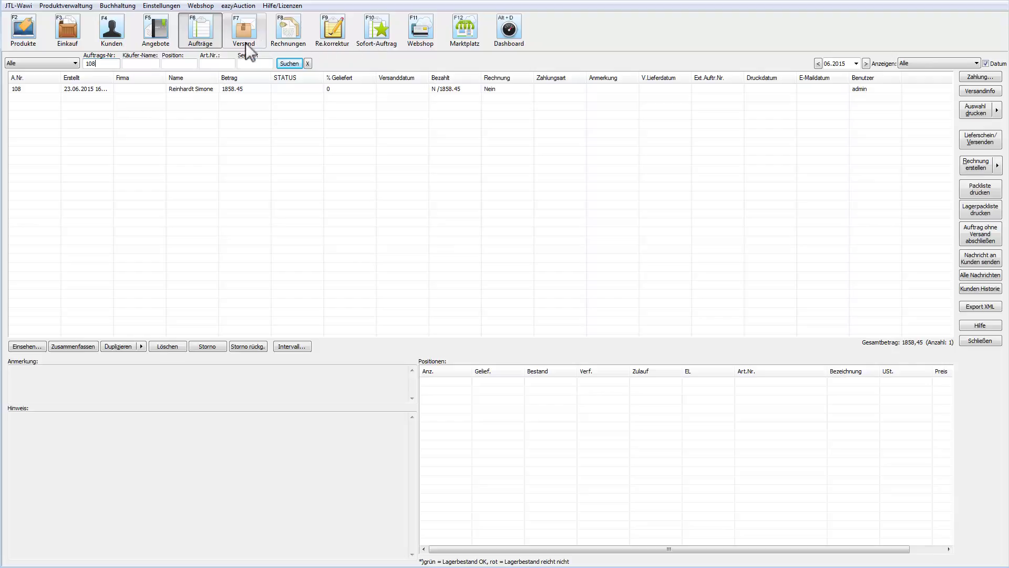
Step: Show the orders flagged "Prüfung notwendig" in the shipping overview to check the workflow's effect on the new order
{"action": "left_click", "coordinate": [232, 45]}
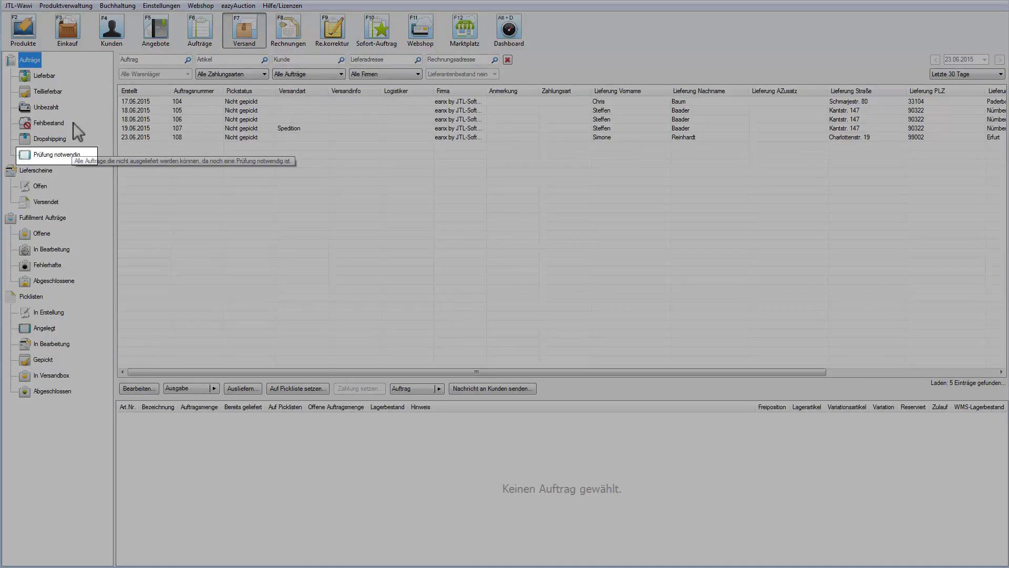
{"action": "left_click", "coordinate": [57, 154]}
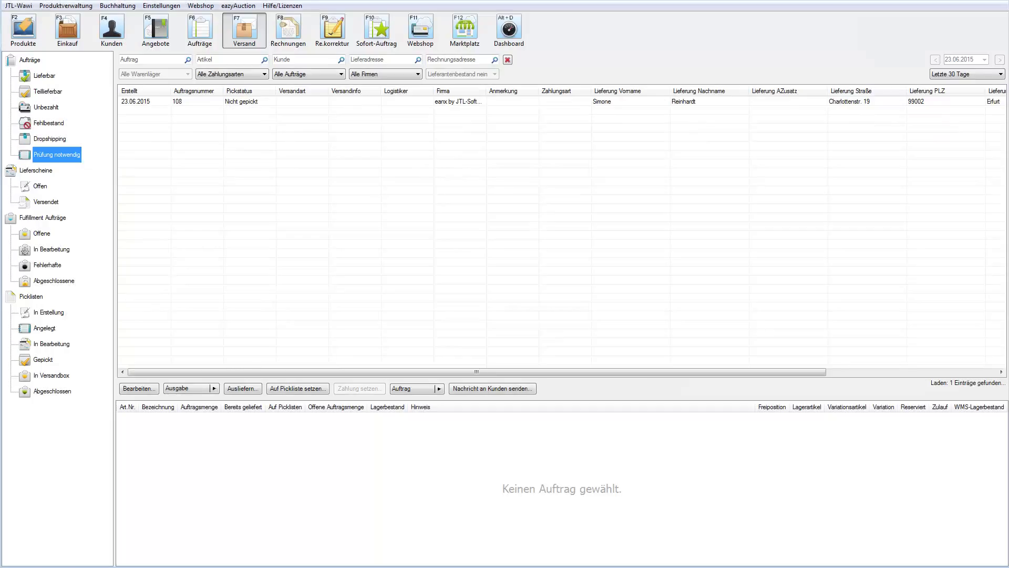